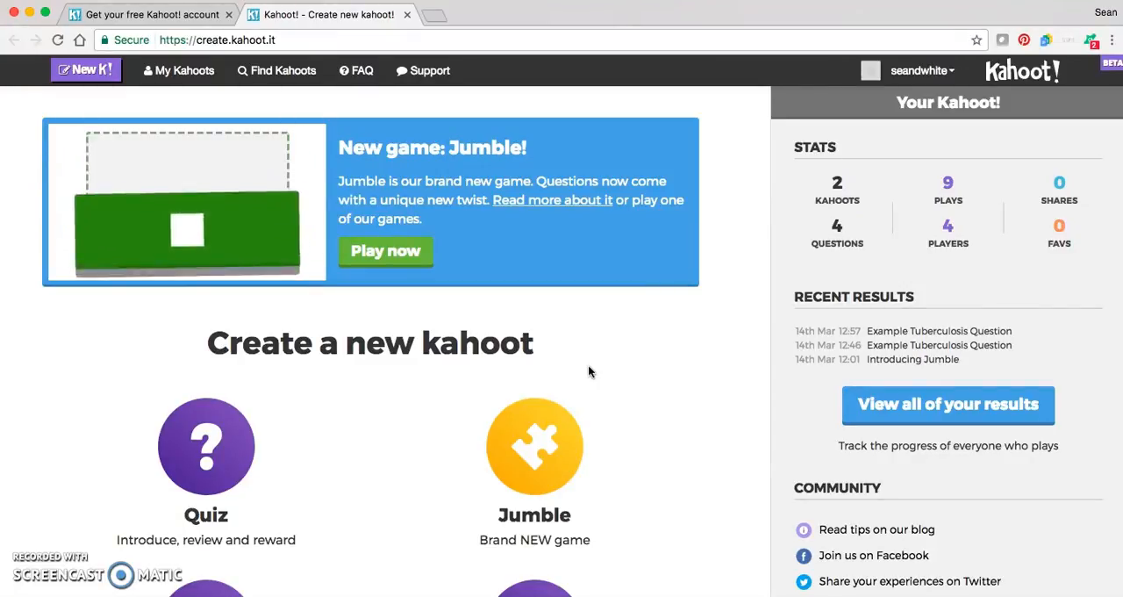
- Examine the account stats, recent results, community links and the available types of new kahoot on the home page
{"action": "scroll", "coordinate": [589, 369], "scroll_direction": "down", "scroll_amount": 3}
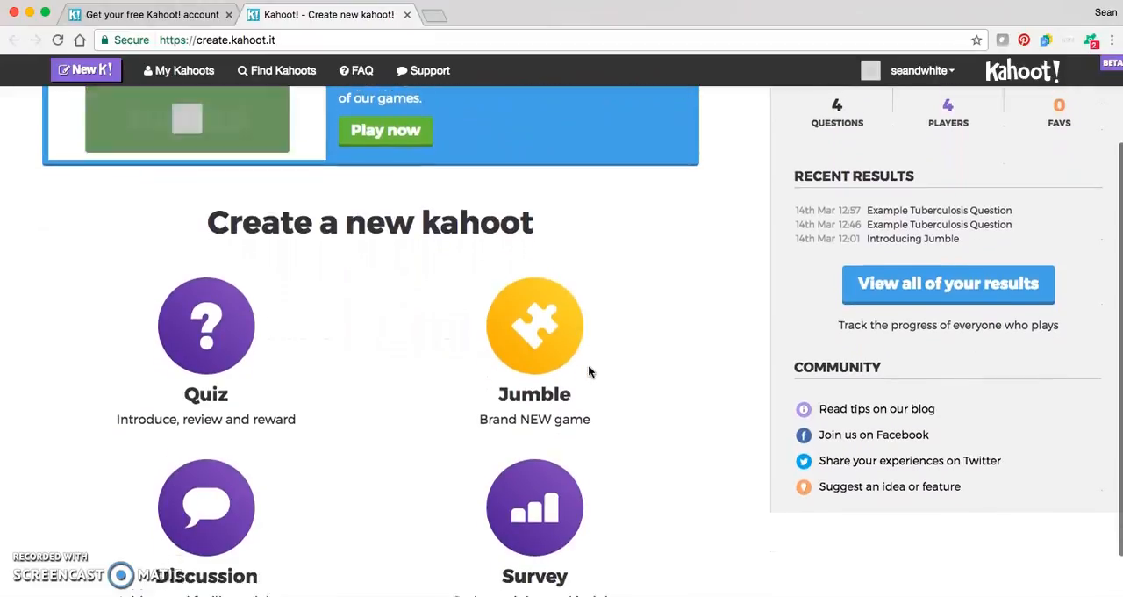
{"action": "scroll", "coordinate": [587, 371], "scroll_direction": "down", "scroll_amount": 2}
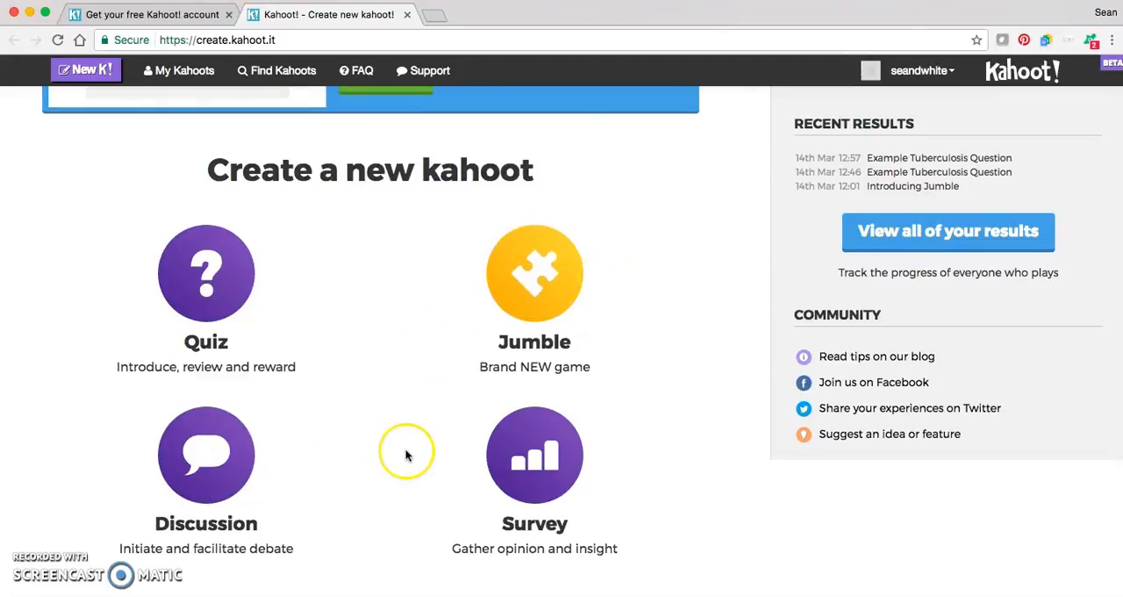
{"action": "scroll", "coordinate": [656, 303], "scroll_direction": "up", "scroll_amount": 2}
{"action": "scroll", "coordinate": [655, 304], "scroll_direction": "up", "scroll_amount": 1}
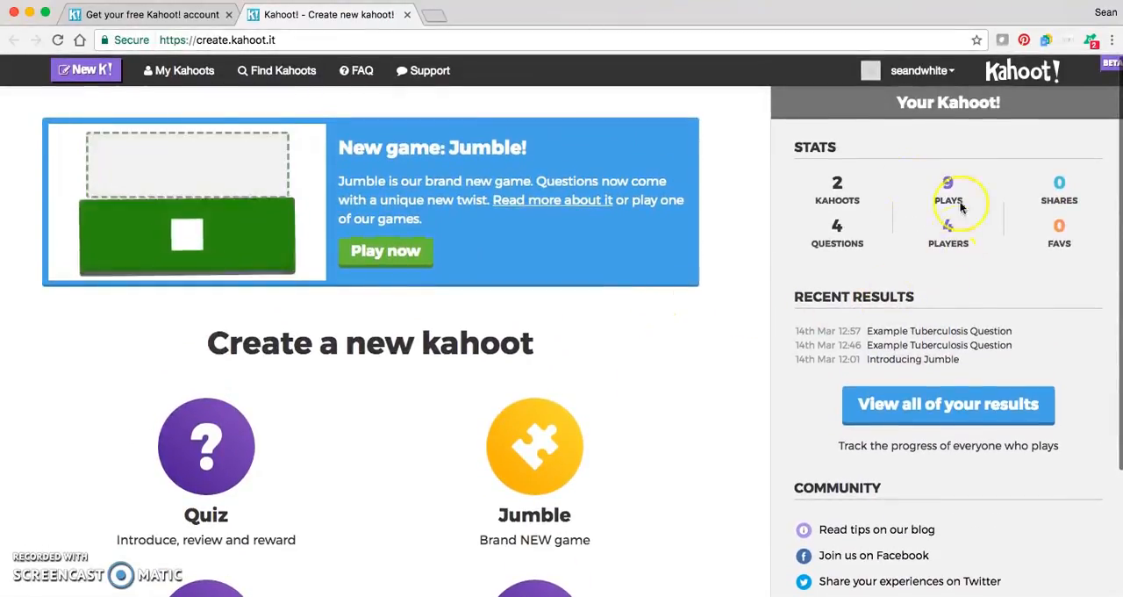
{"action": "scroll", "coordinate": [943, 288], "scroll_direction": "down", "scroll_amount": 2}
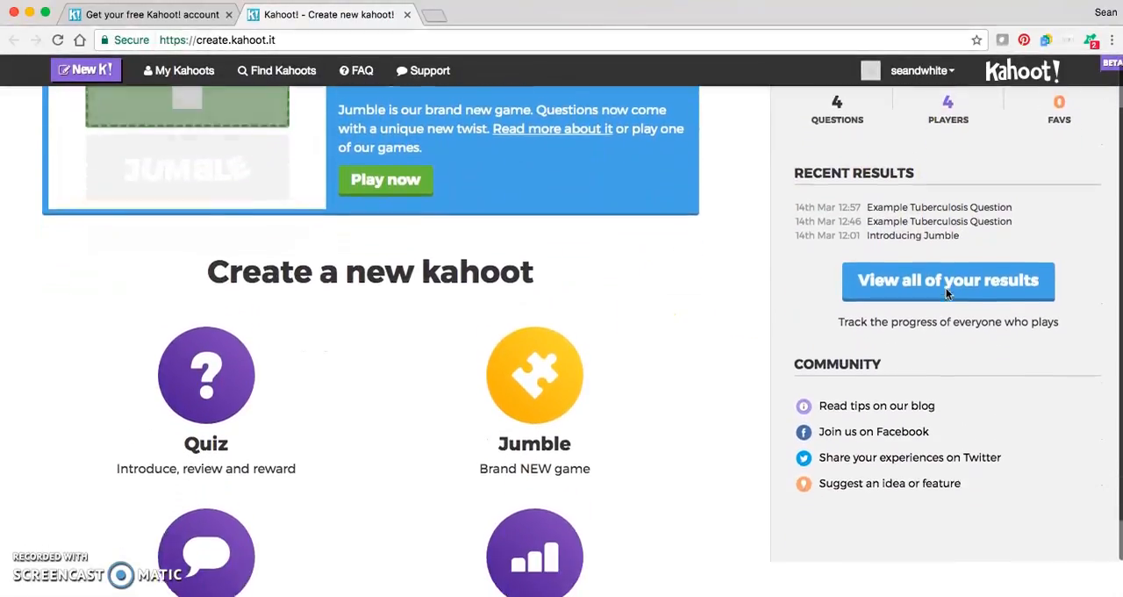
{"action": "scroll", "coordinate": [878, 293], "scroll_direction": "up", "scroll_amount": 3}
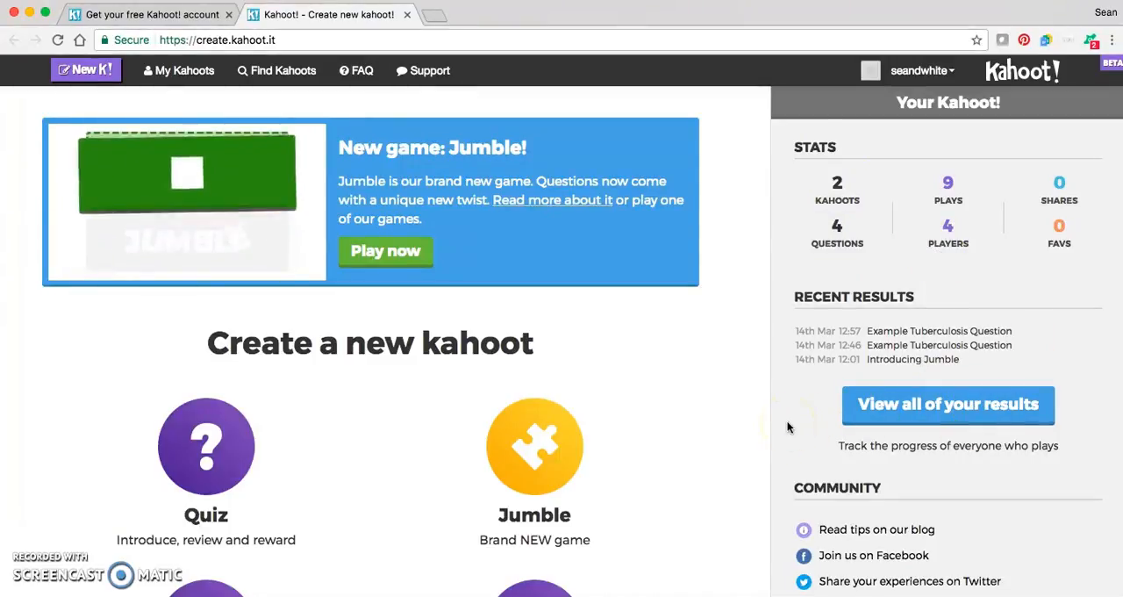
{"action": "scroll", "coordinate": [787, 428], "scroll_direction": "down", "scroll_amount": 2}
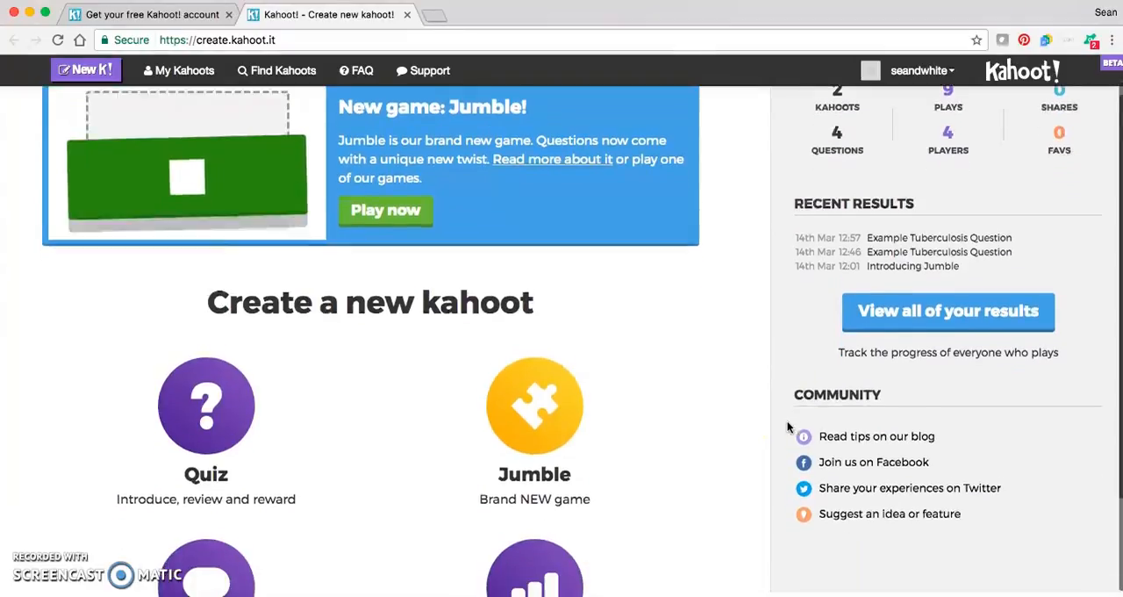
{"action": "left_click", "coordinate": [662, 388]}
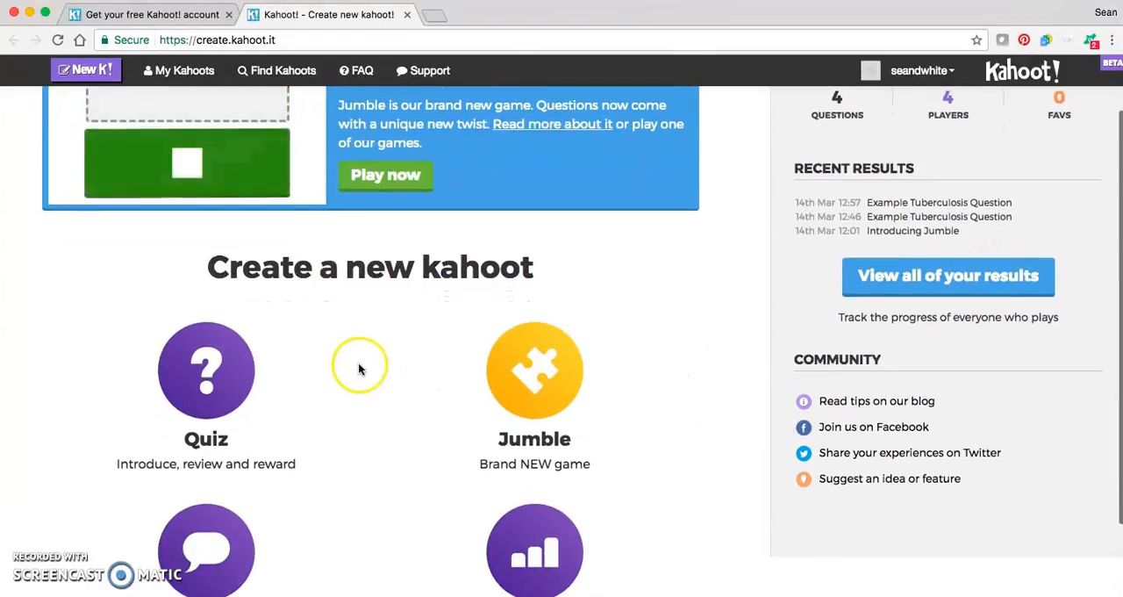
{"action": "scroll", "coordinate": [352, 371], "scroll_direction": "down", "scroll_amount": 3}
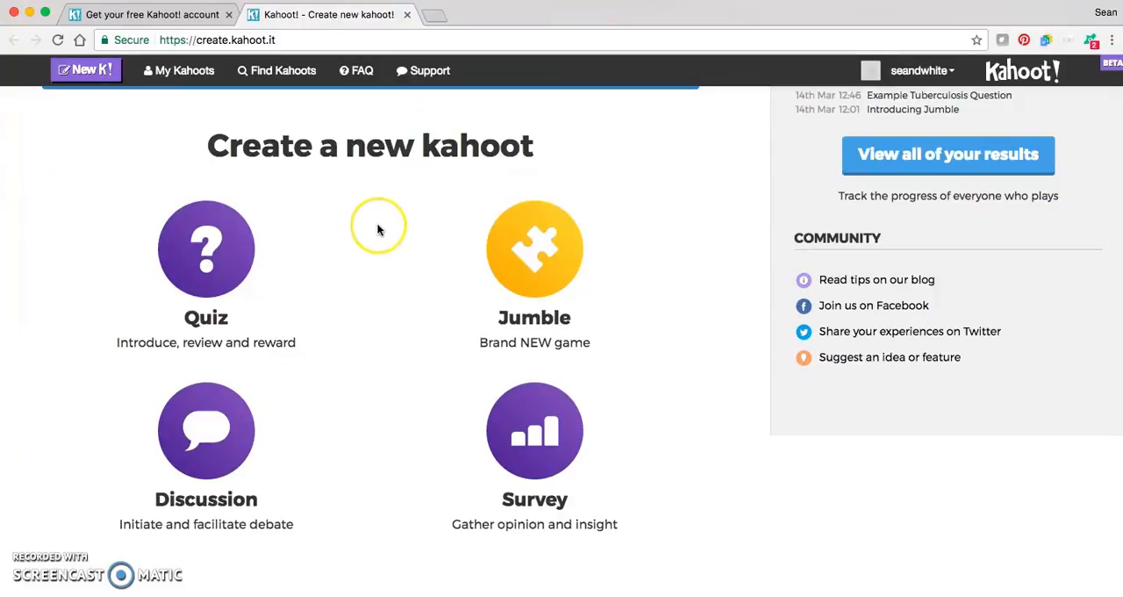
{"action": "scroll", "coordinate": [381, 255], "scroll_direction": "up", "scroll_amount": 1}
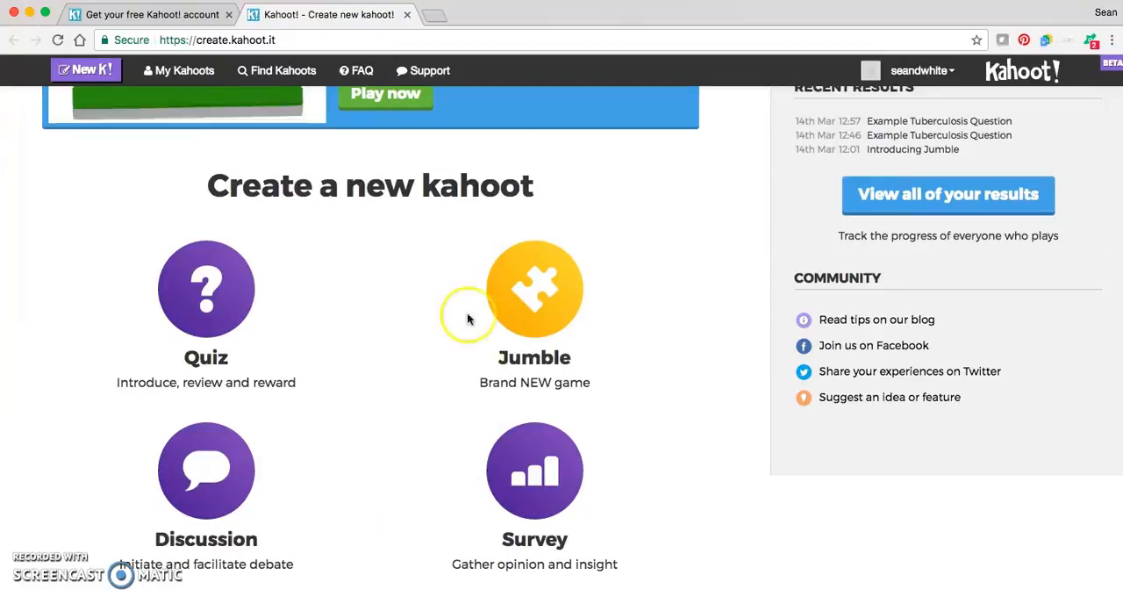
- Start a new Quiz kahoot and title it "This is a test"
{"action": "left_click", "coordinate": [203, 302]}
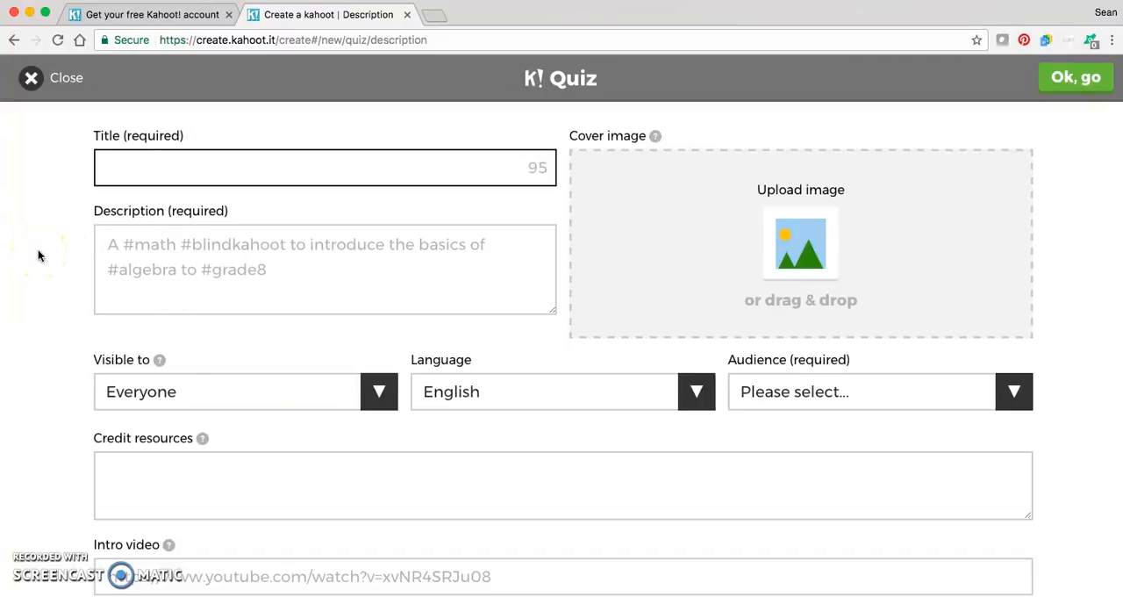
{"action": "left_click", "coordinate": [511, 164]}
{"action": "type", "text": "T"}
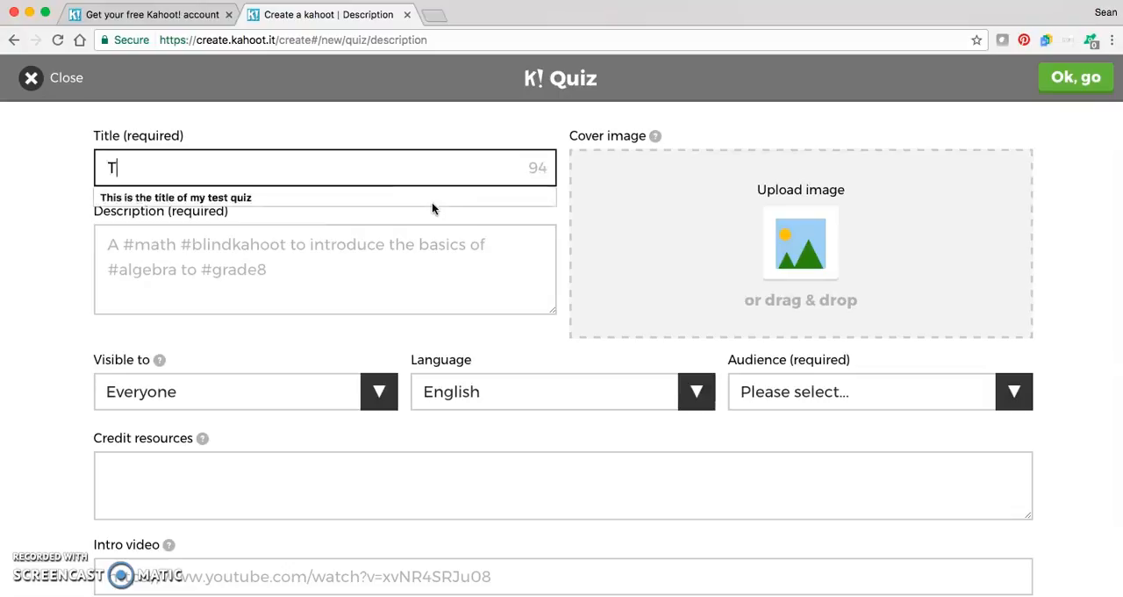
{"action": "type", "text": "his is a test"}
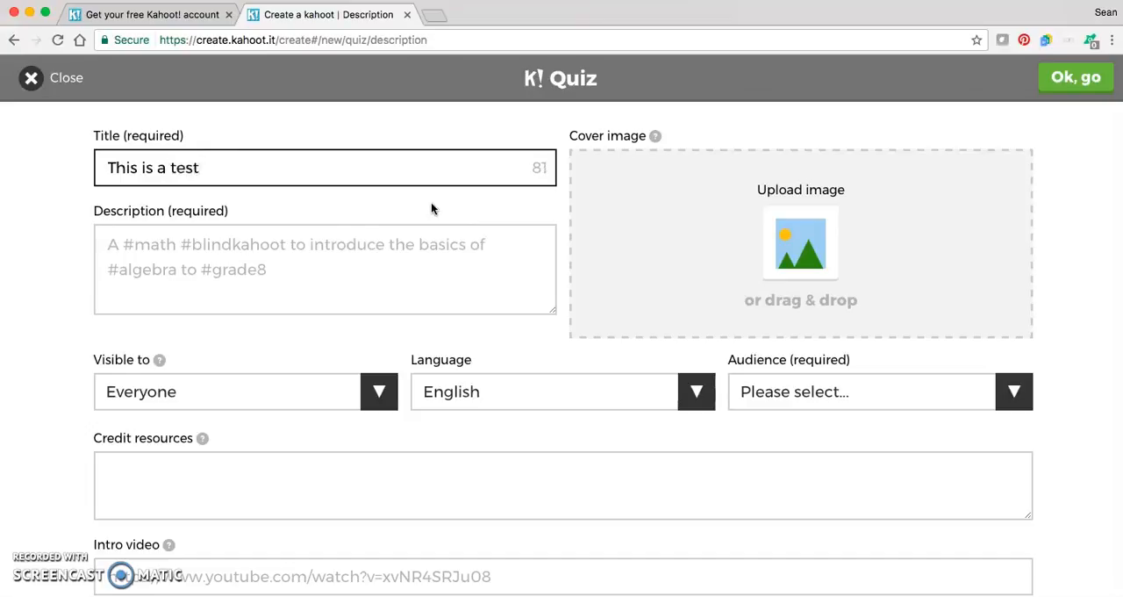
- Enter "this is only a test" as the quiz description
{"action": "left_click", "coordinate": [356, 276]}
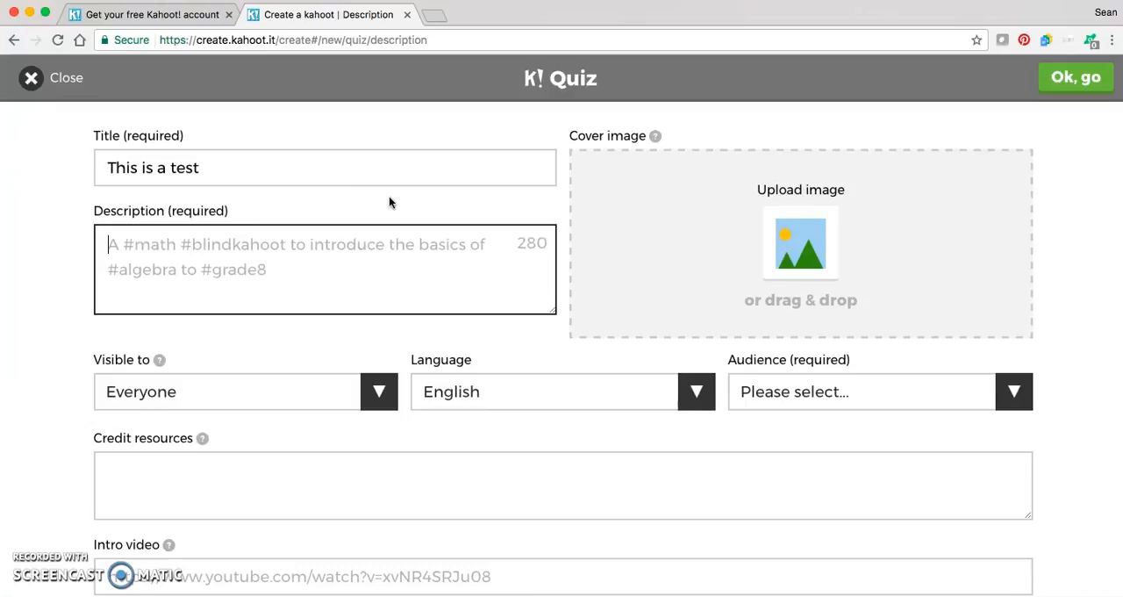
{"action": "type", "text": "this is onl"}
{"action": "type", "text": "y a tes"}
{"action": "key", "text": "BackSpace"}
{"action": "type", "text": "test"}
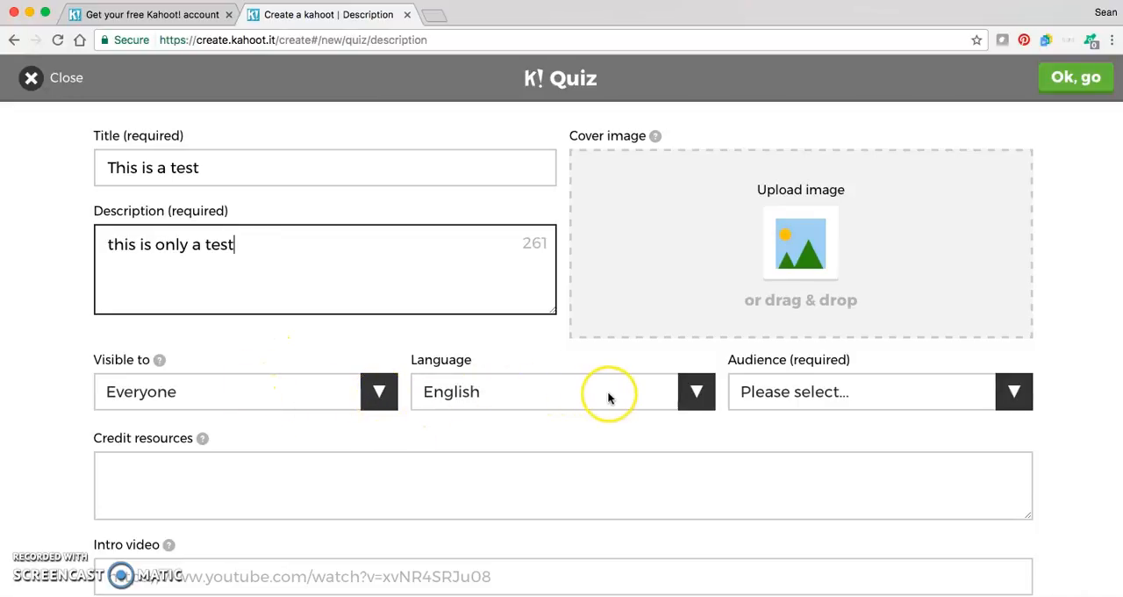
- Dismiss the tip about tags and set the quiz audience to University
{"action": "left_click", "coordinate": [1015, 397]}
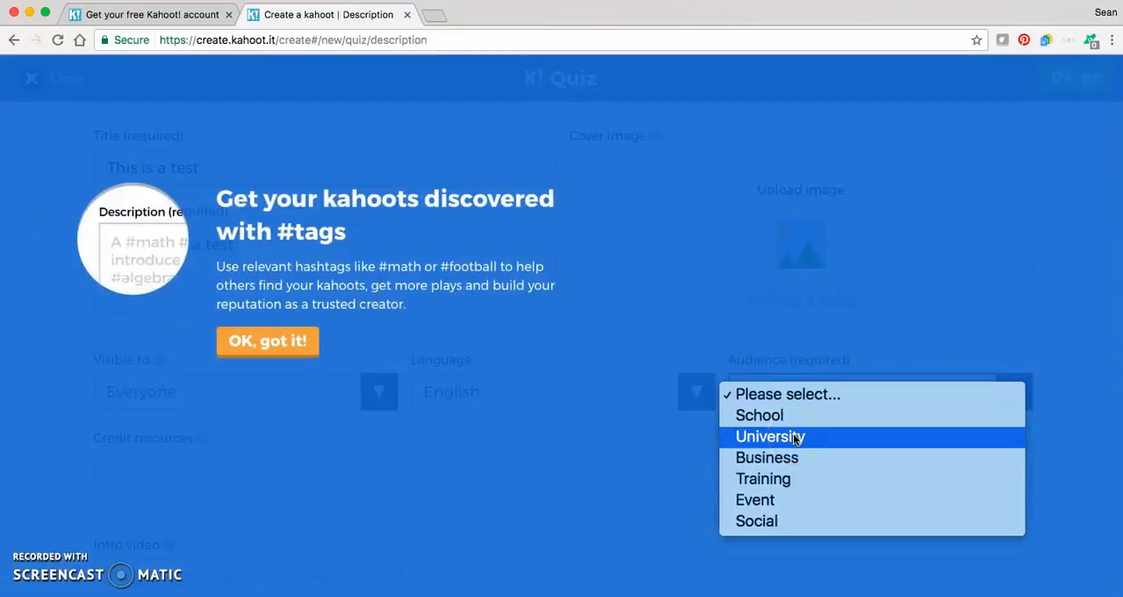
{"action": "left_click", "coordinate": [271, 344]}
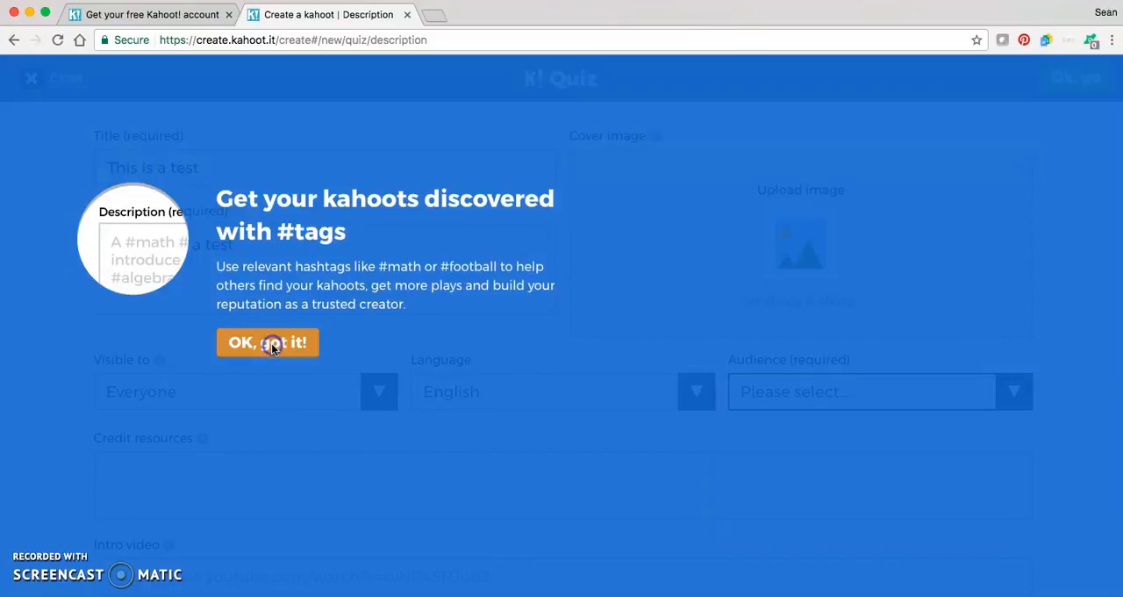
{"action": "left_click", "coordinate": [301, 341]}
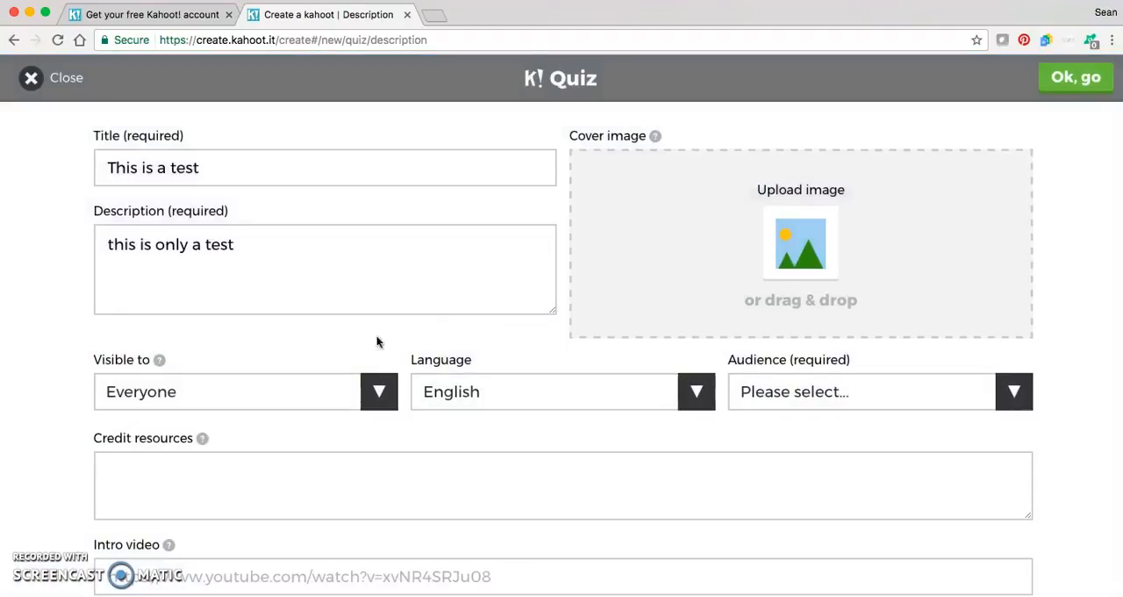
{"action": "left_click", "coordinate": [1011, 392]}
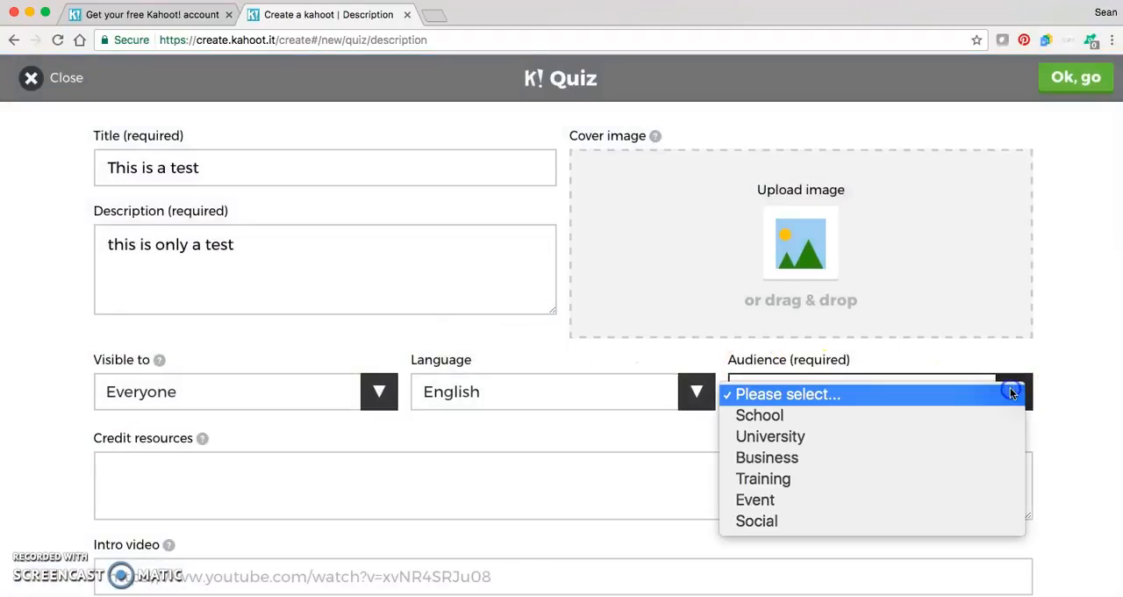
{"action": "left_click", "coordinate": [812, 435]}
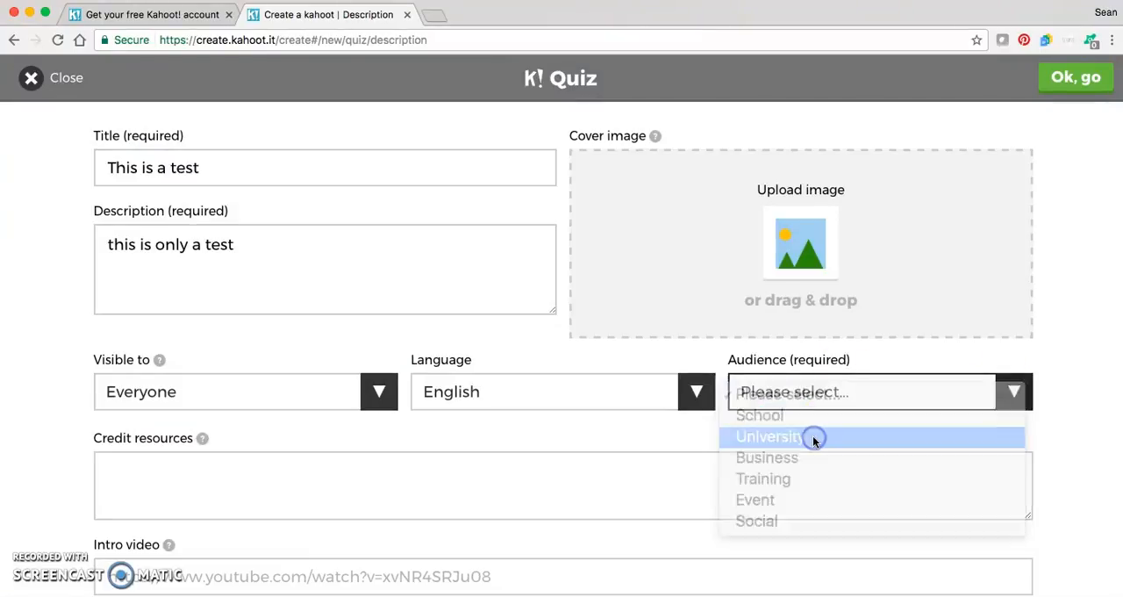
{"action": "left_click", "coordinate": [749, 487]}
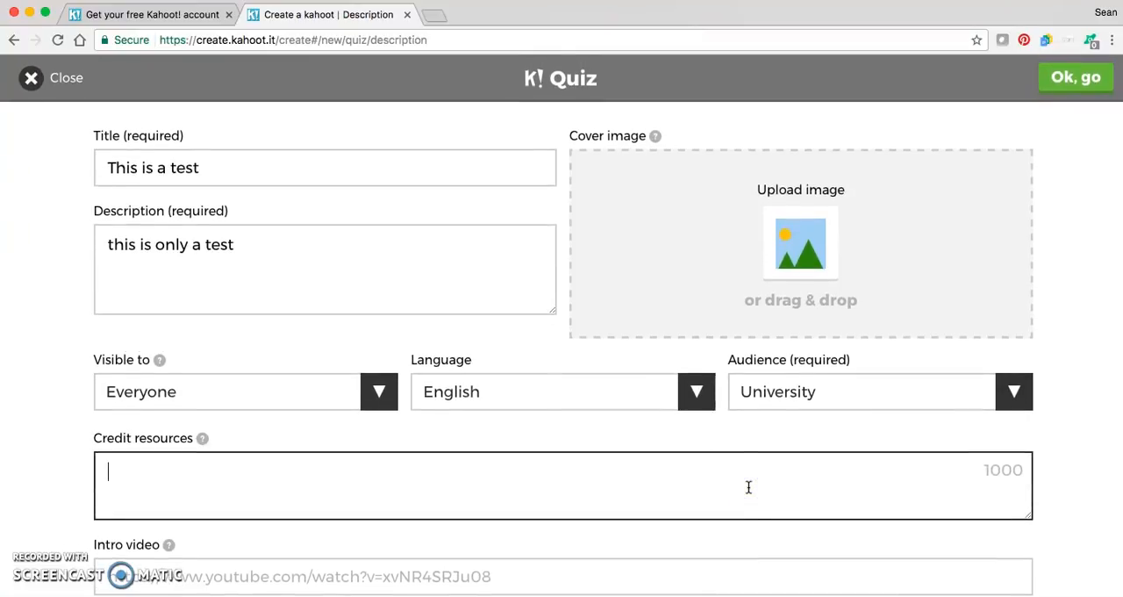
{"action": "left_click", "coordinate": [559, 481]}
{"action": "left_click", "coordinate": [558, 572]}
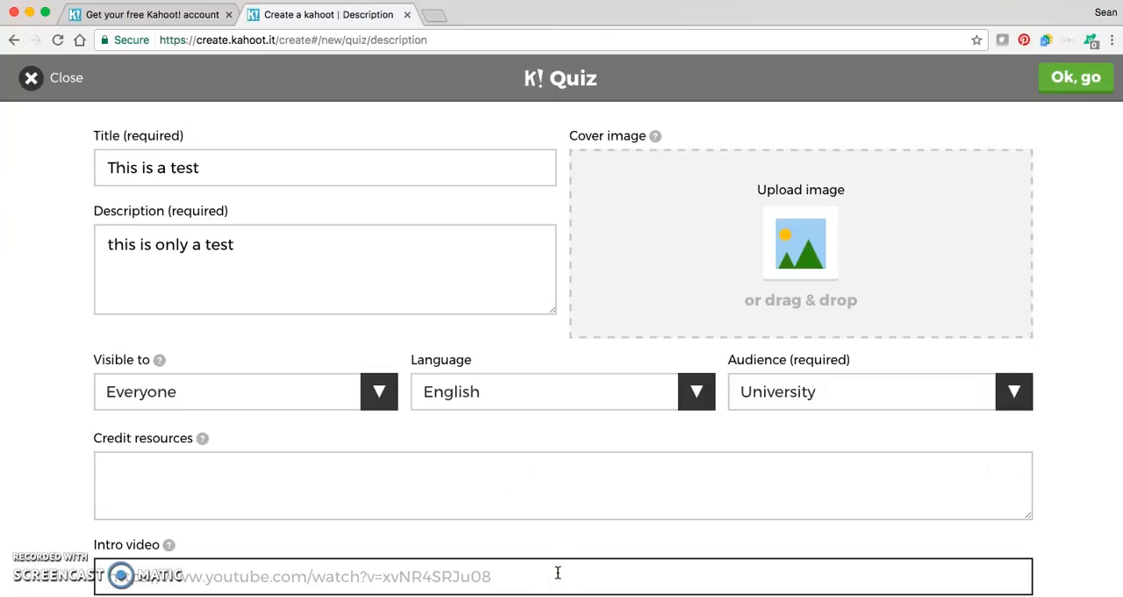
{"action": "left_click", "coordinate": [734, 247]}
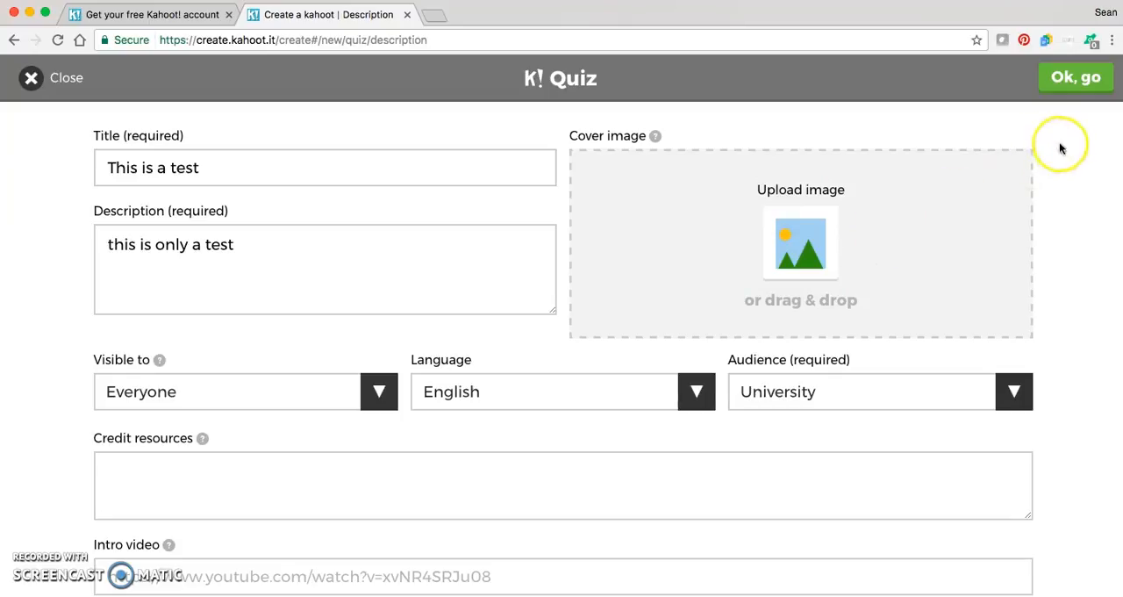
- Accept the quiz description without uploading a cover image and continue to the quiz overview
{"action": "left_click", "coordinate": [1076, 78]}
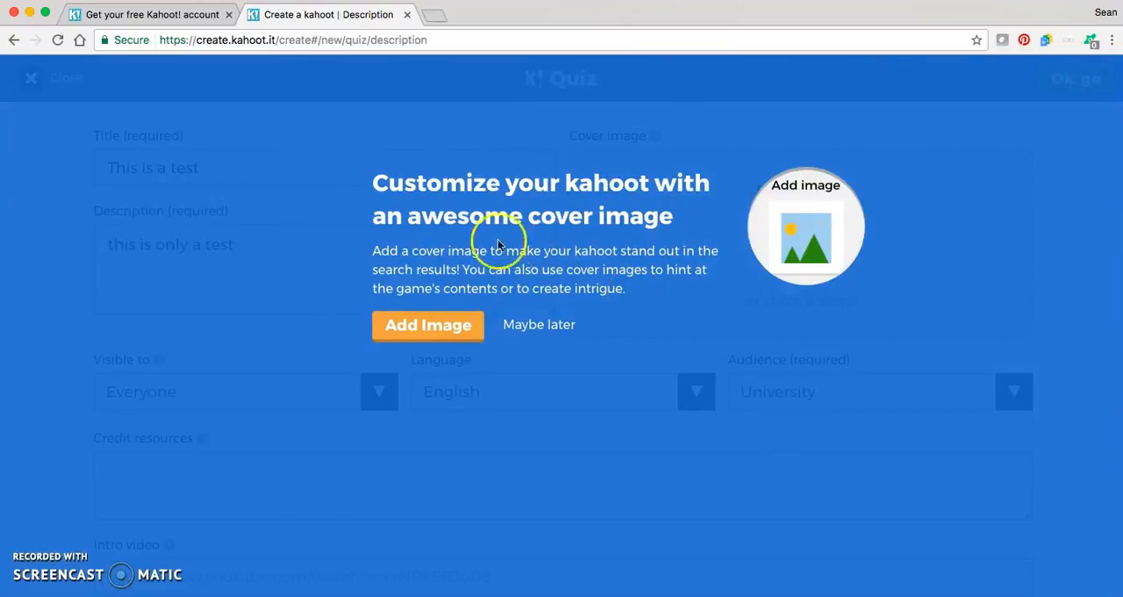
{"action": "left_click", "coordinate": [443, 329]}
{"action": "left_click", "coordinate": [1084, 78]}
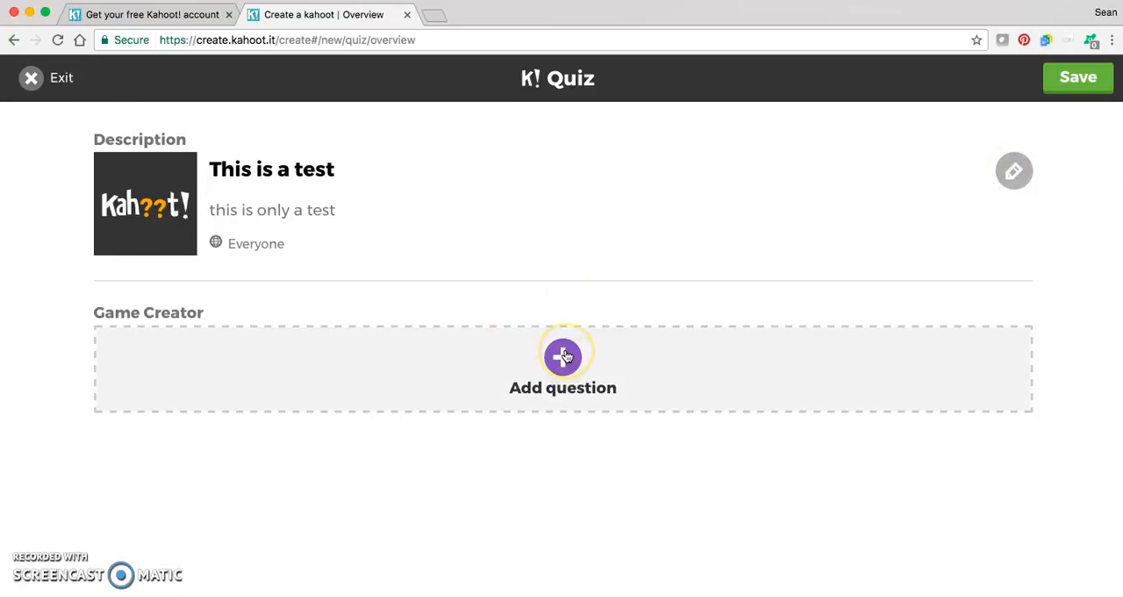
- Add a first question to the quiz with the text "What color is the sun?"
{"action": "left_click", "coordinate": [564, 356]}
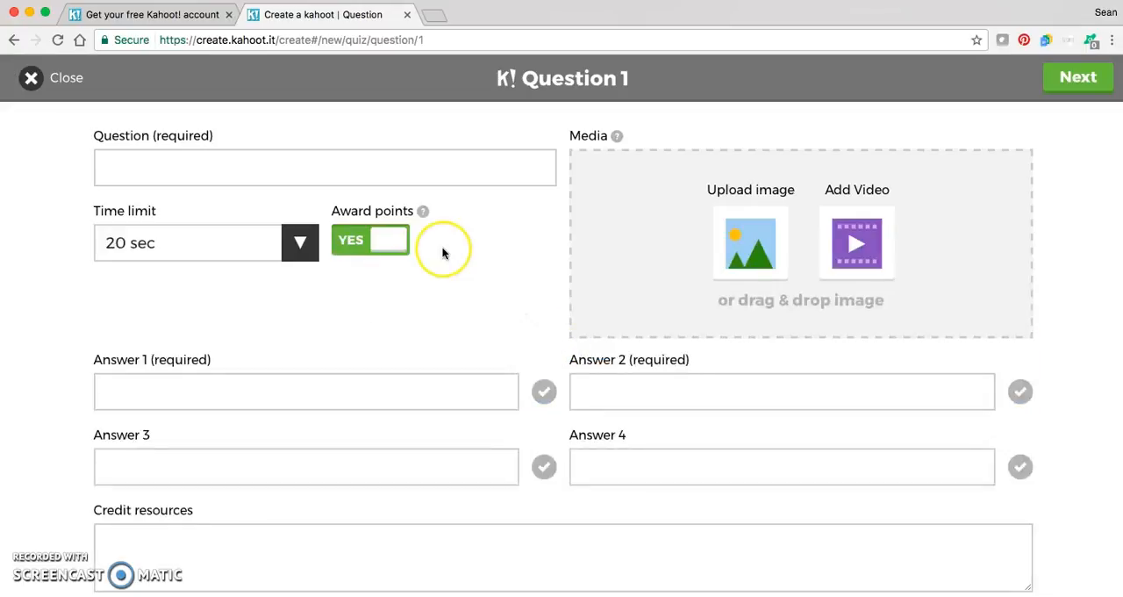
{"action": "left_click", "coordinate": [470, 169]}
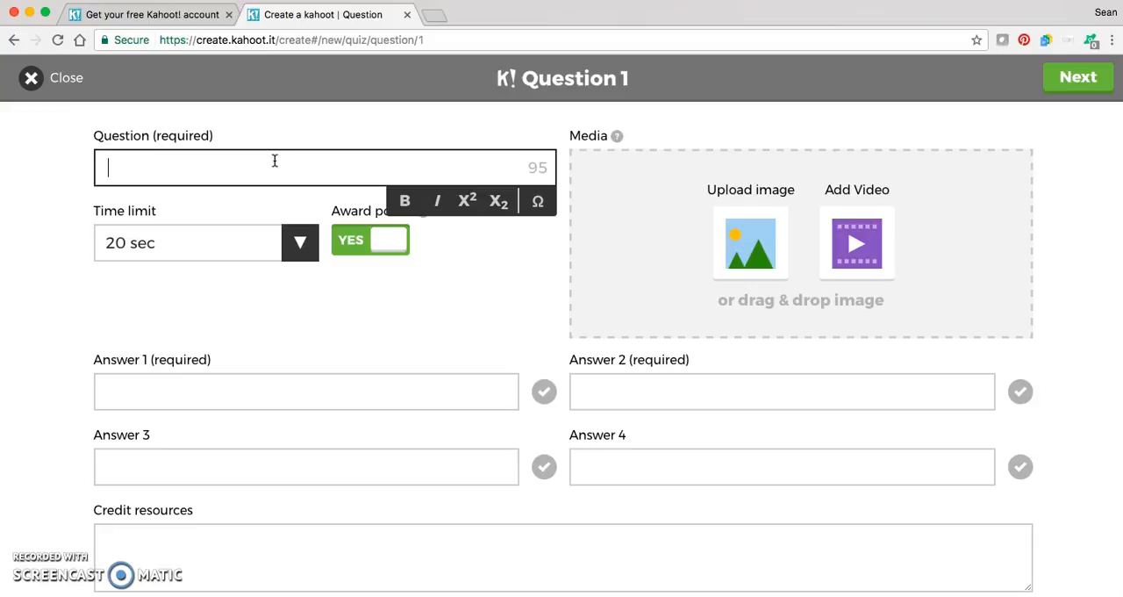
{"action": "type", "text": "What color is the sun?"}
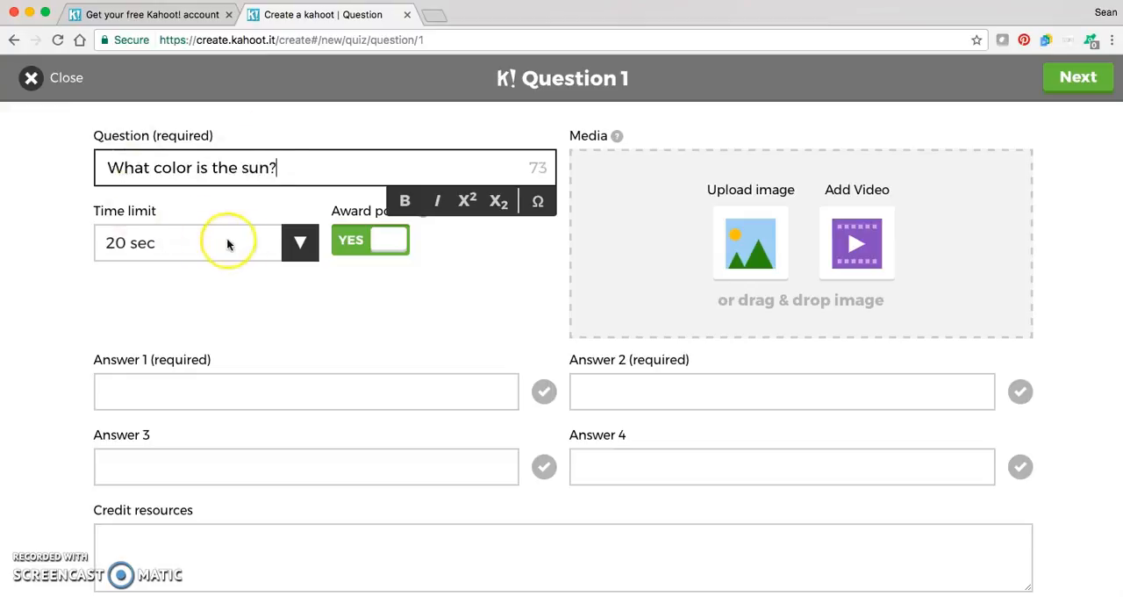
- Set the time limit of the question to 30 sec
{"action": "left_click", "coordinate": [299, 247]}
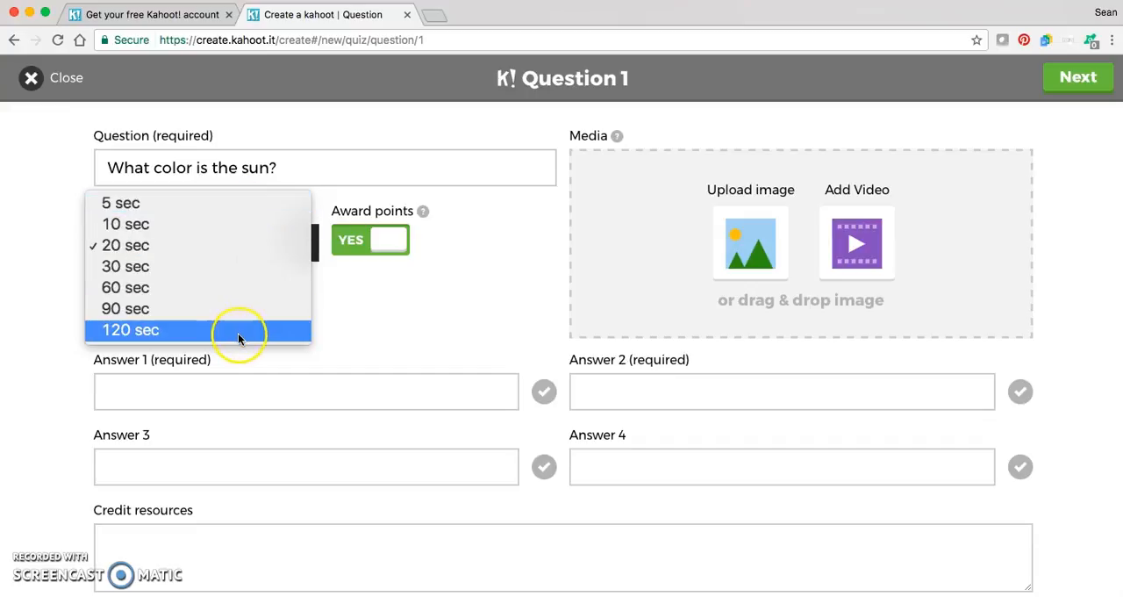
{"action": "left_click", "coordinate": [238, 268]}
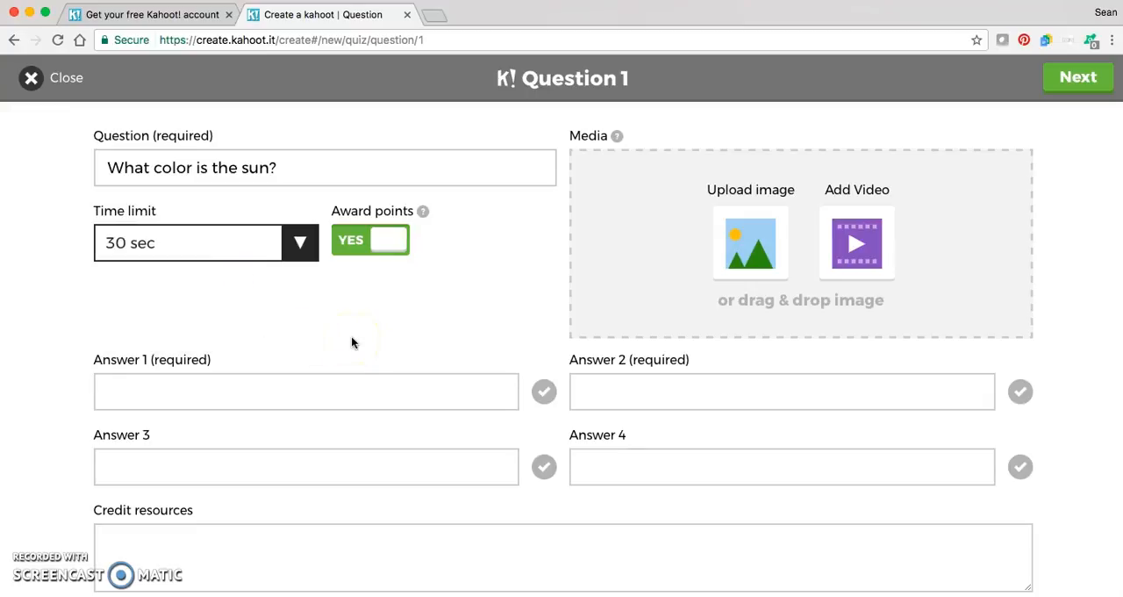
{"action": "left_click", "coordinate": [454, 303]}
- Fill in the four answers: Yellow as answer 1, Red as answer 2, Blue as answer 3 and Green as answer 4
{"action": "left_click", "coordinate": [421, 391]}
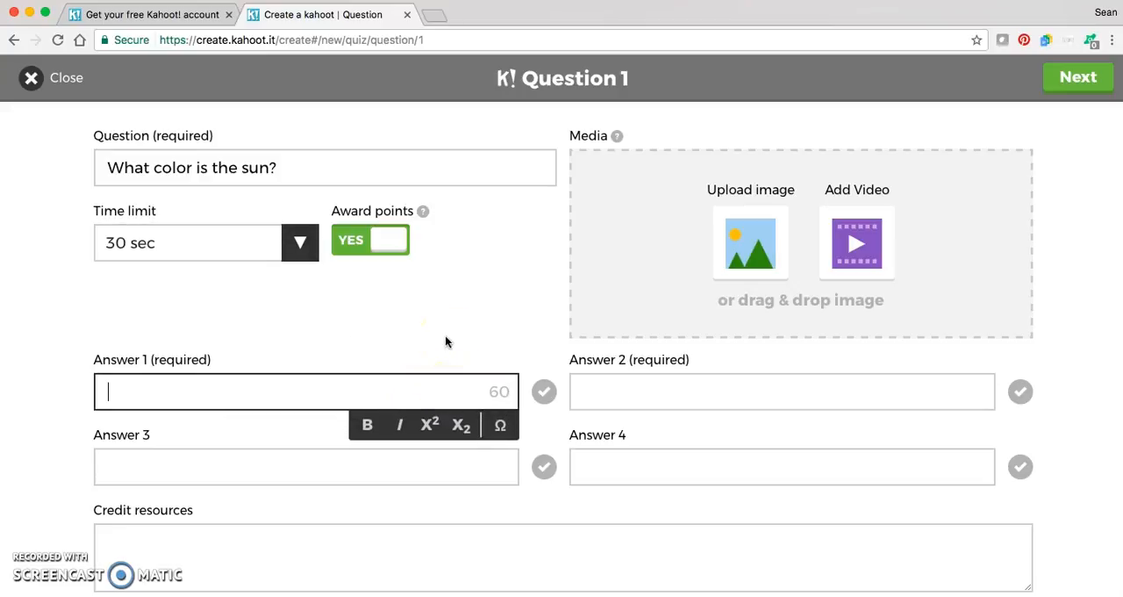
{"action": "type", "text": "Yellow"}
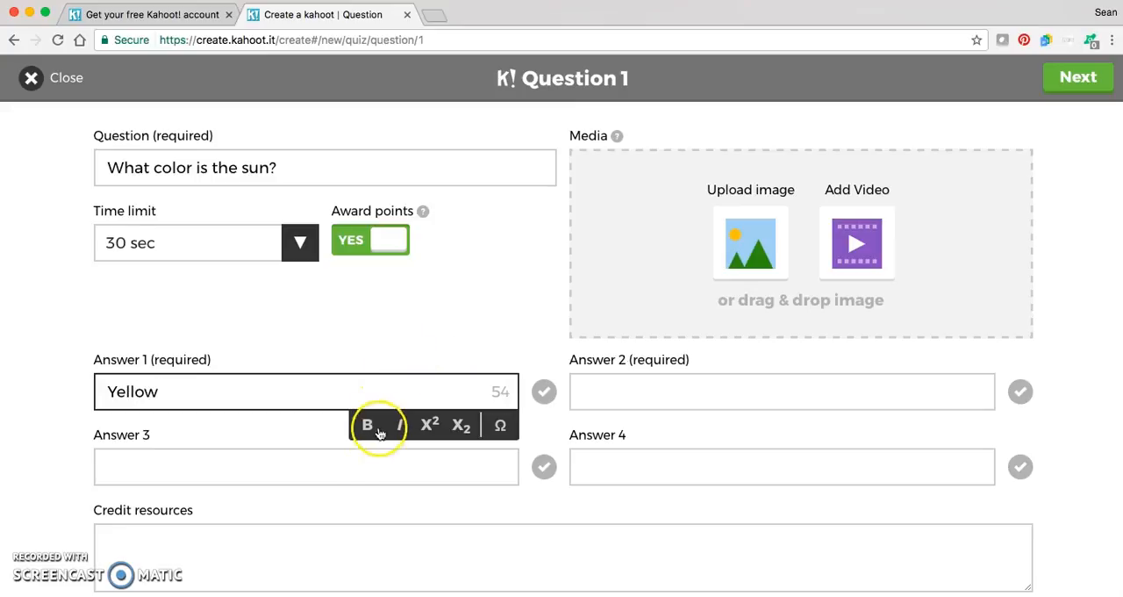
{"action": "left_click", "coordinate": [339, 457]}
{"action": "type", "text": "Blue"}
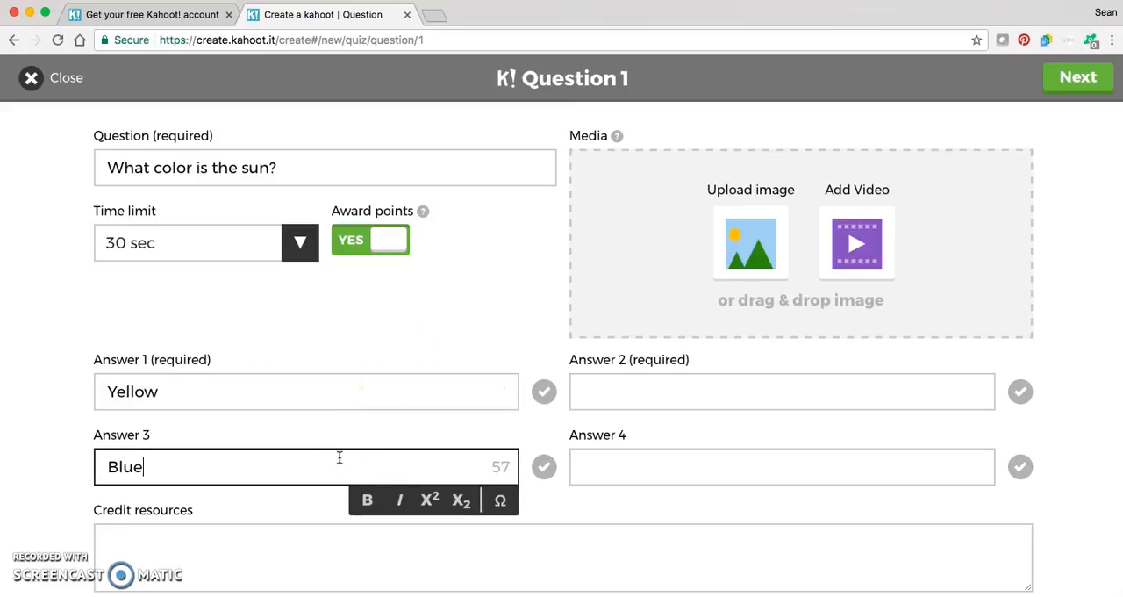
{"action": "left_click", "coordinate": [668, 396]}
{"action": "type", "text": "Red"}
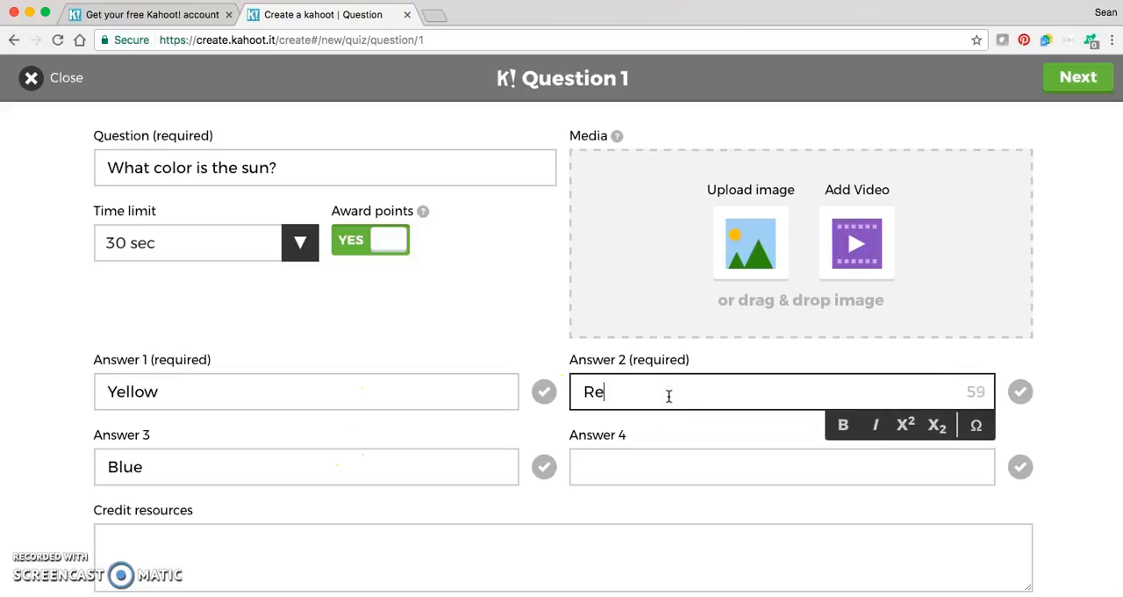
{"action": "left_click", "coordinate": [653, 465]}
{"action": "type", "text": "Green"}
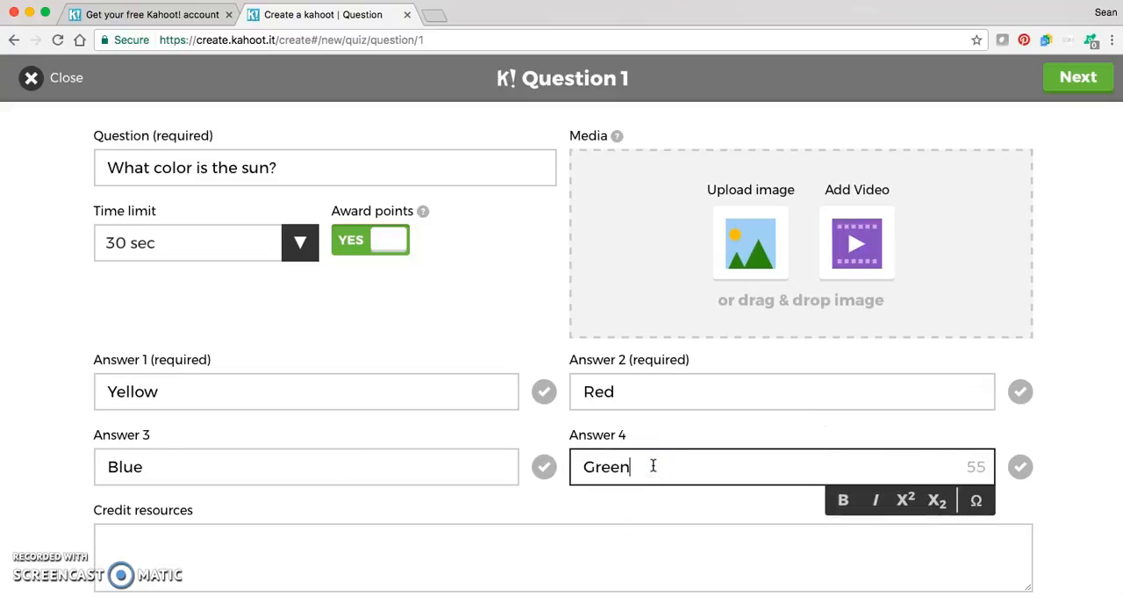
{"action": "left_click", "coordinate": [461, 346]}
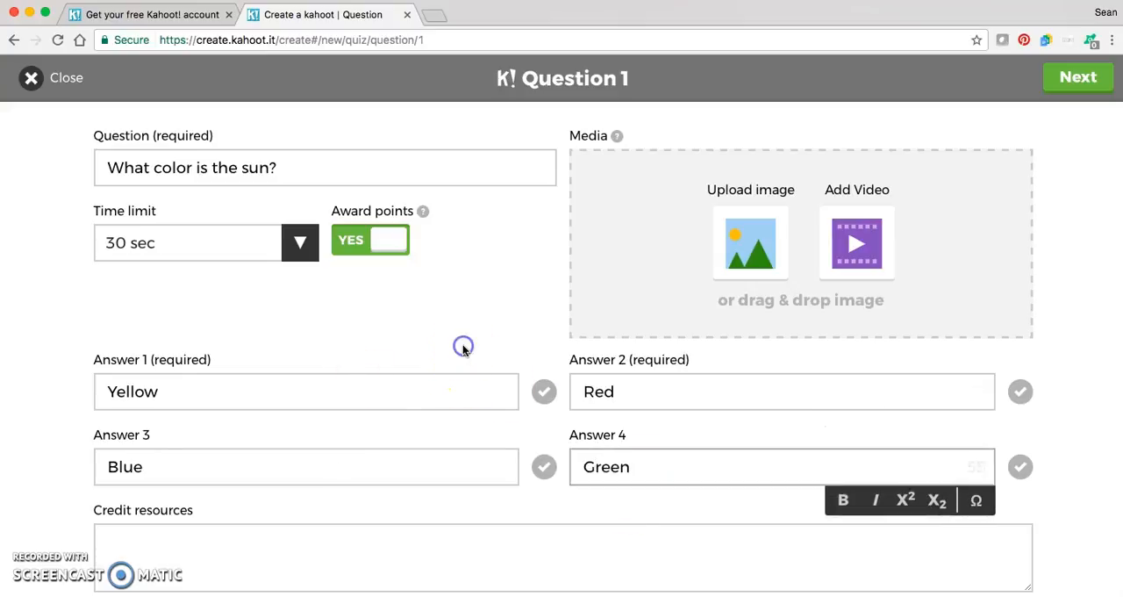
- Mark Yellow as the only correct answer to the question
{"action": "left_click", "coordinate": [544, 393]}
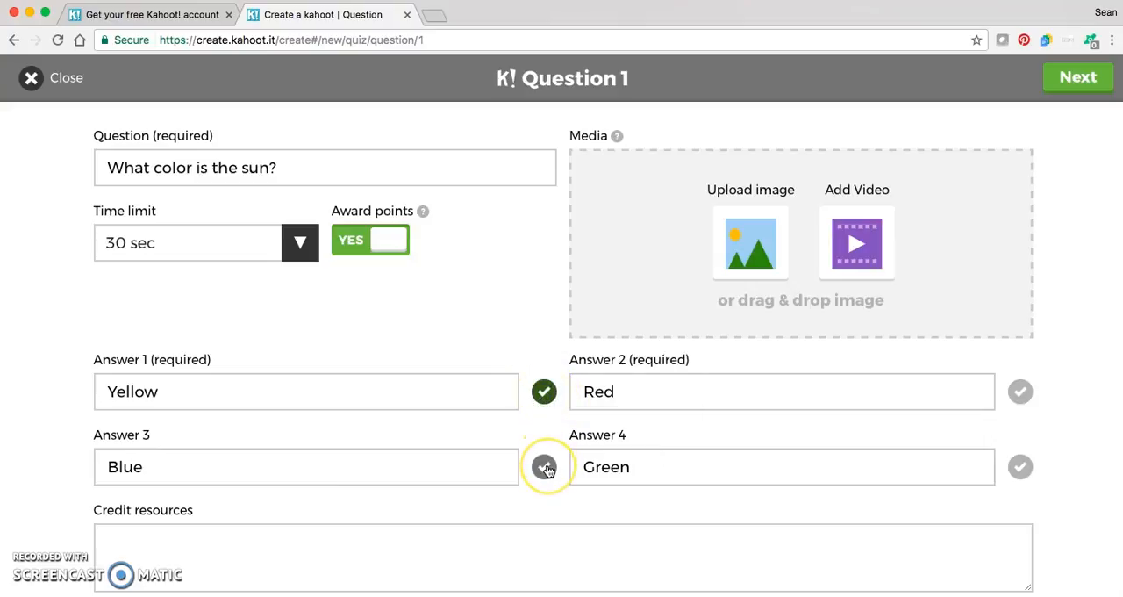
{"action": "left_click", "coordinate": [1019, 393]}
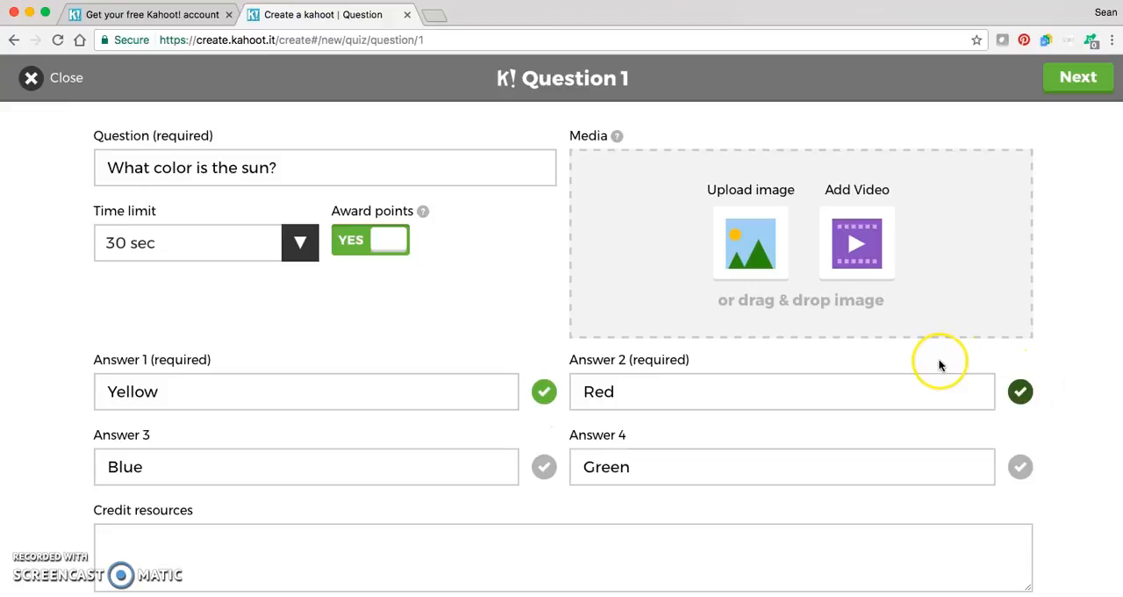
{"action": "left_click", "coordinate": [1018, 392]}
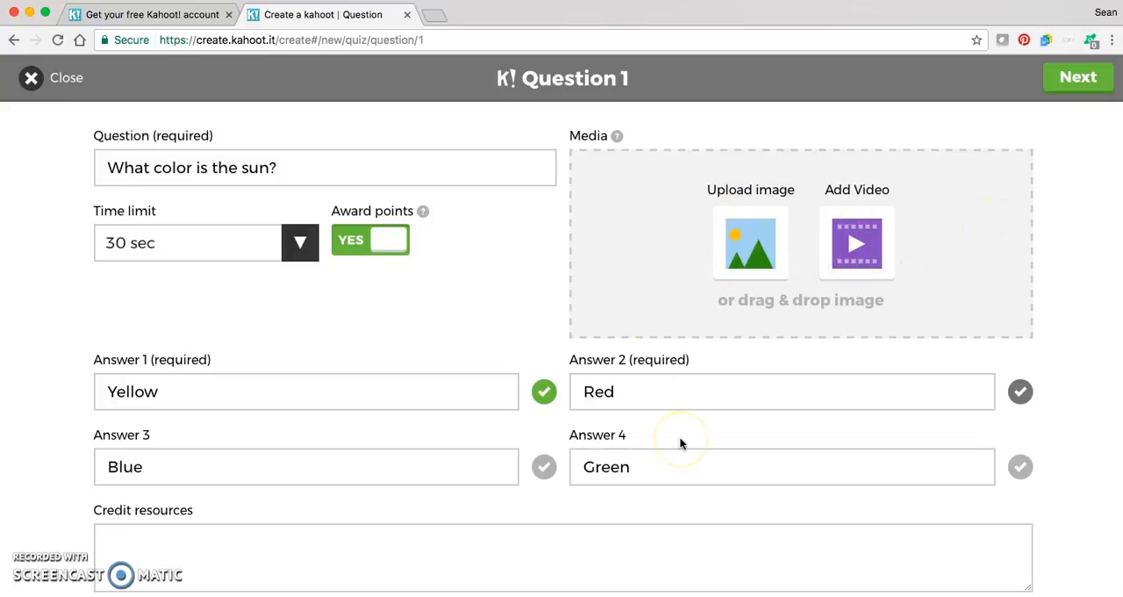
- Finish the question and save the quiz
{"action": "left_click", "coordinate": [1079, 80]}
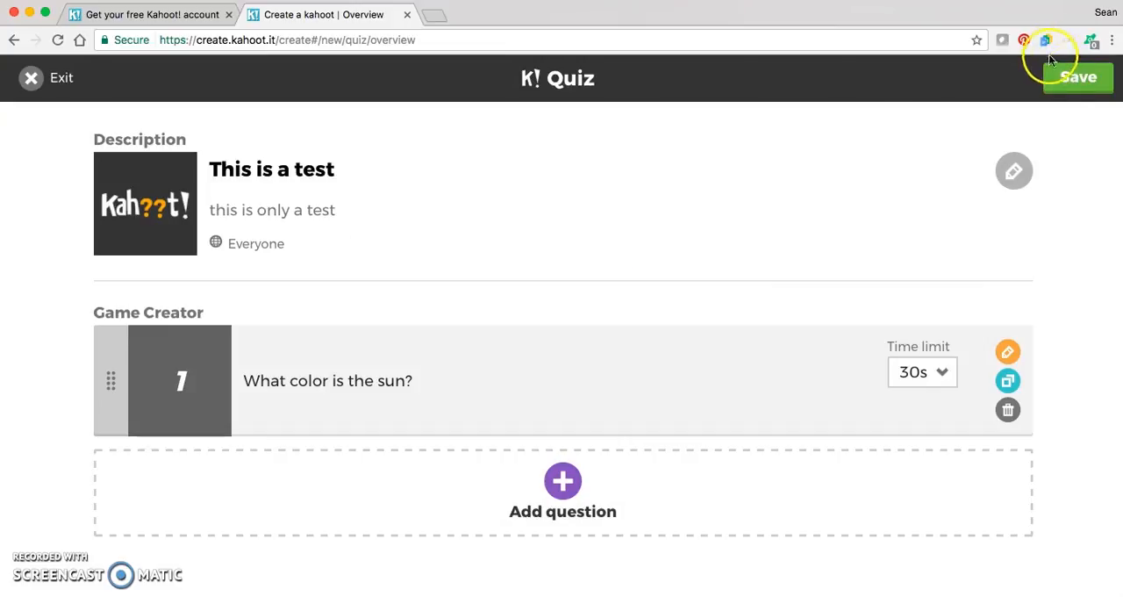
{"action": "left_click", "coordinate": [1072, 79]}
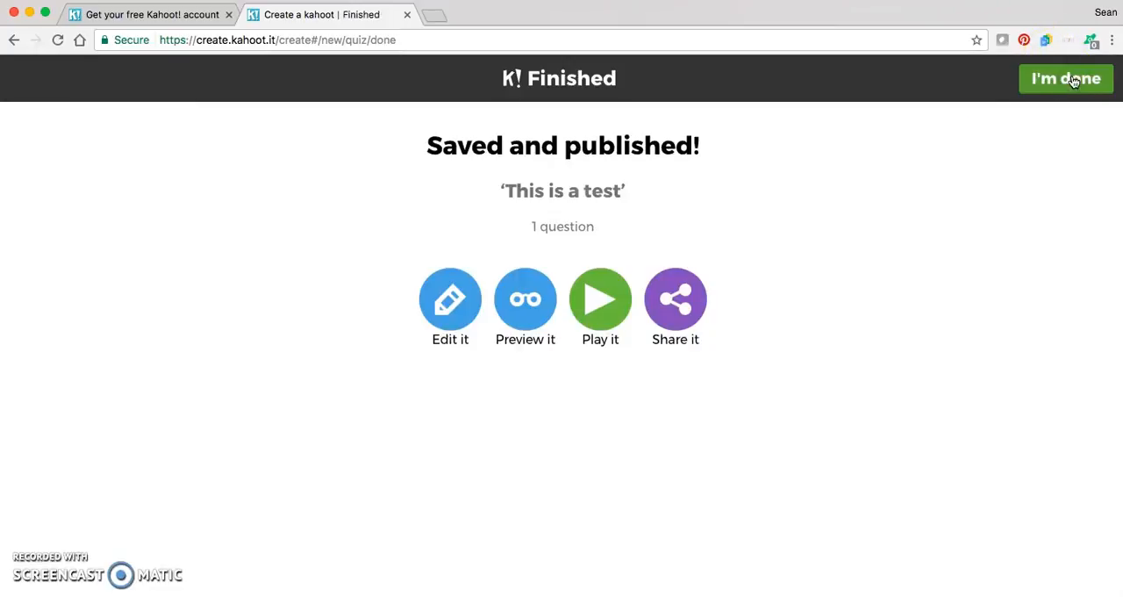